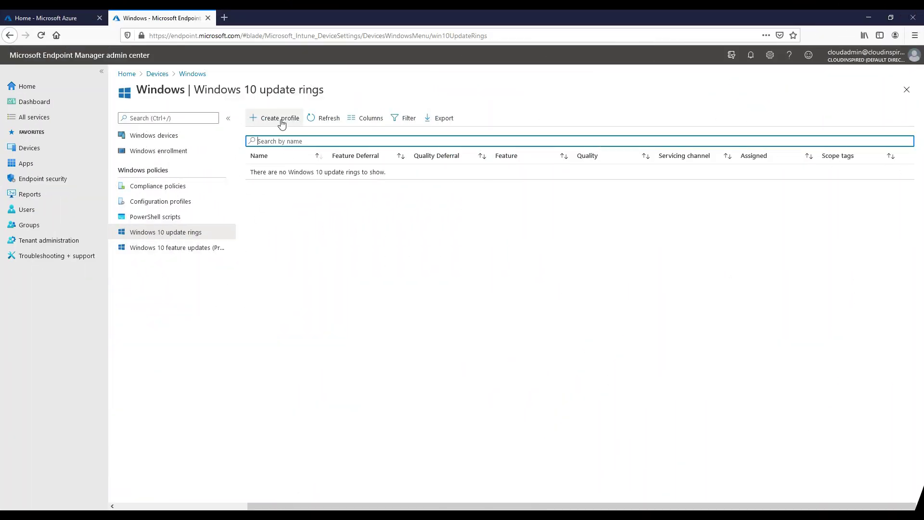
Step: Start a new update ring profile named 'Windows 10 Update Ring Test'
click(281, 121)
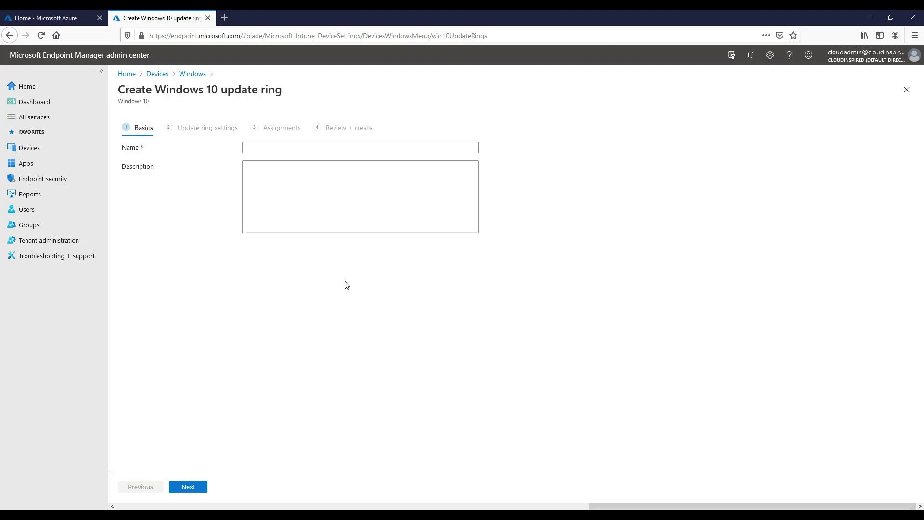
click(279, 148)
text(Windows 10 Update Ring Test)
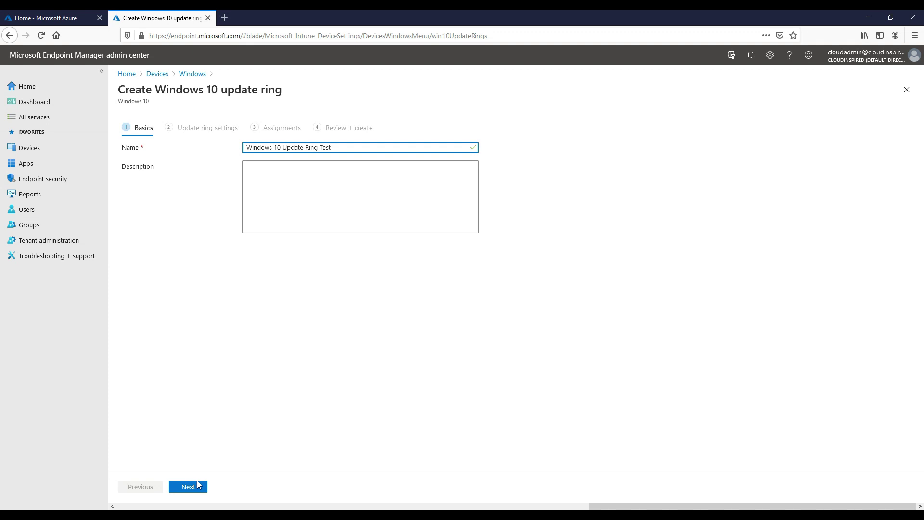
Step: Move to the ring's settings and keep Semi-Annual Channel as the servicing channel
click(198, 481)
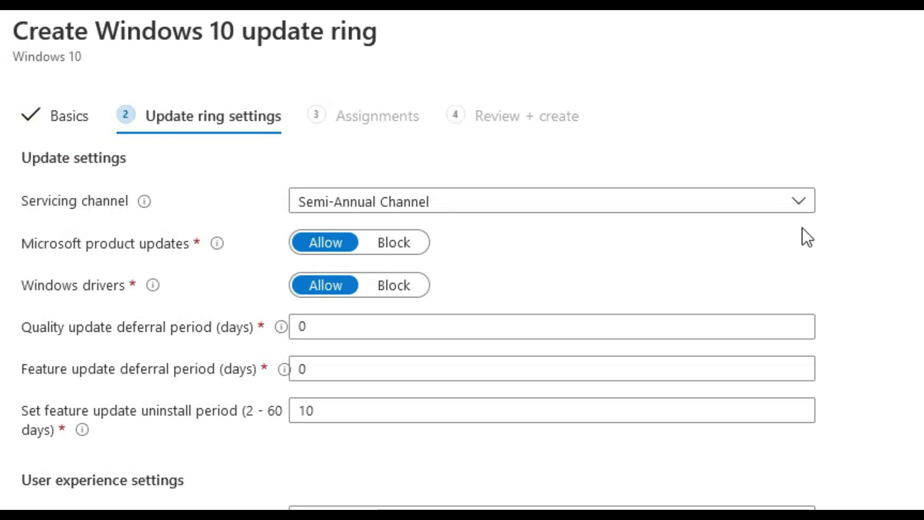
click(802, 206)
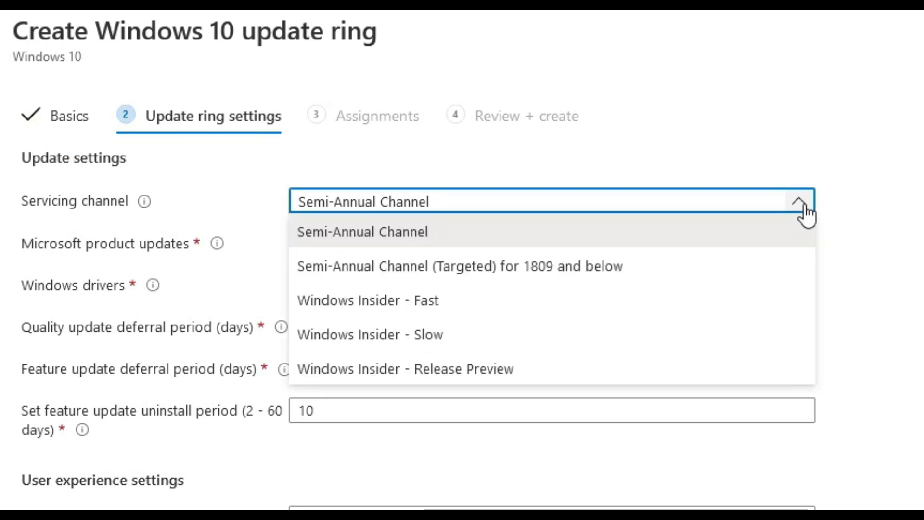
click(802, 206)
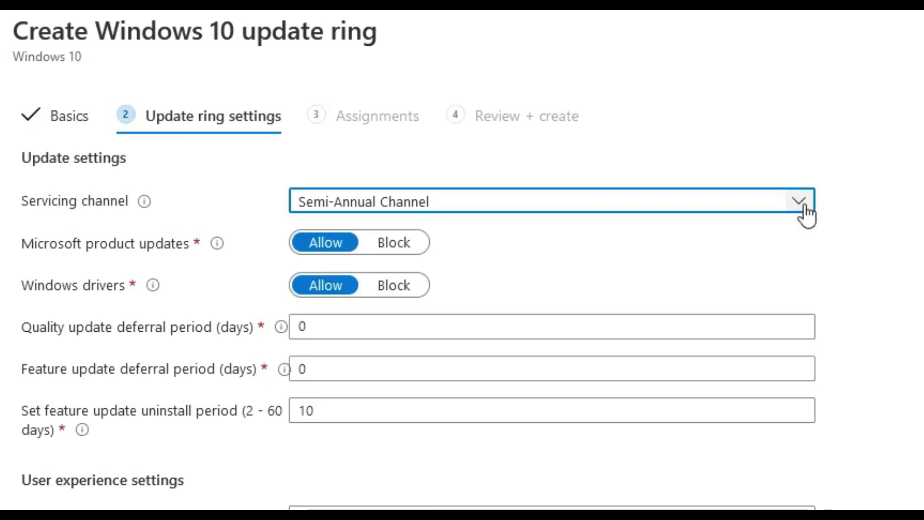
mouse_move(147, 202)
mouse_move(217, 244)
mouse_move(153, 287)
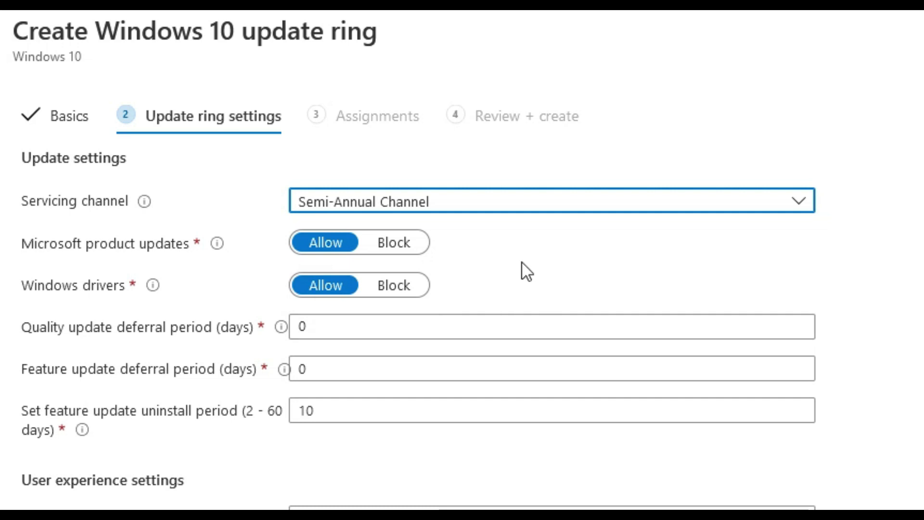
Step: Set the quality update deferral period to 3 days
click(445, 324)
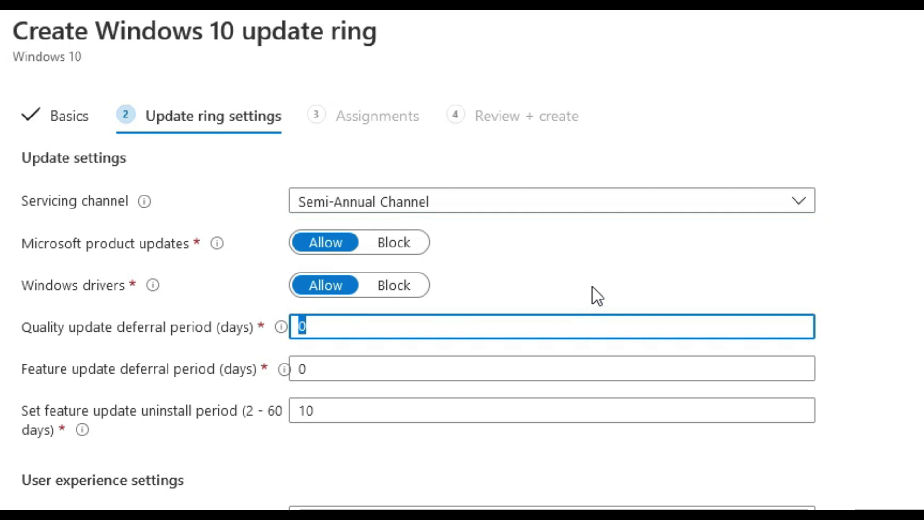
text(3)
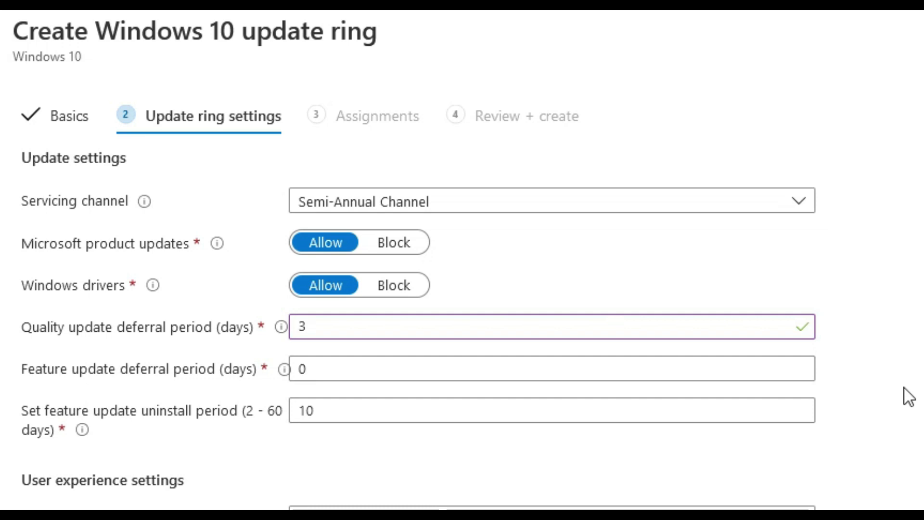
mouse_move(281, 334)
mouse_move(285, 369)
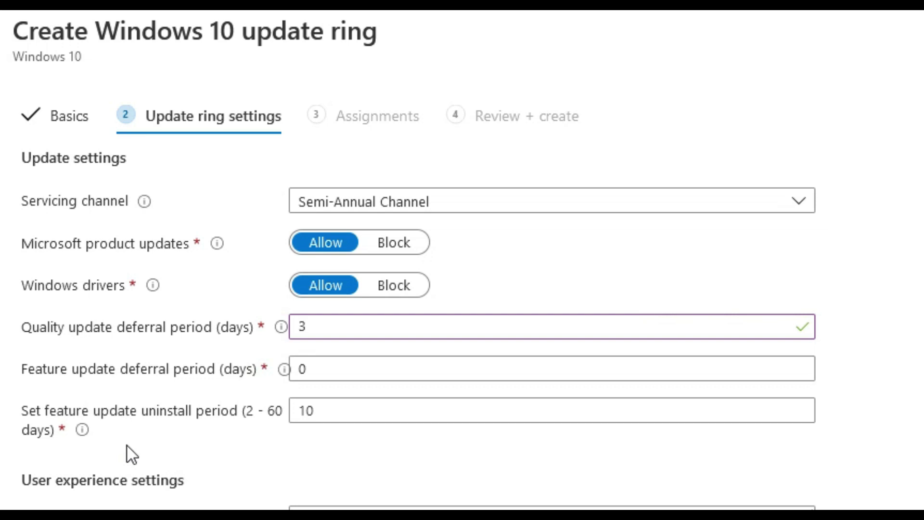
drag(332, 412, 288, 411)
Step: Change the feature update uninstall period from 10 to 60 days
click(330, 485)
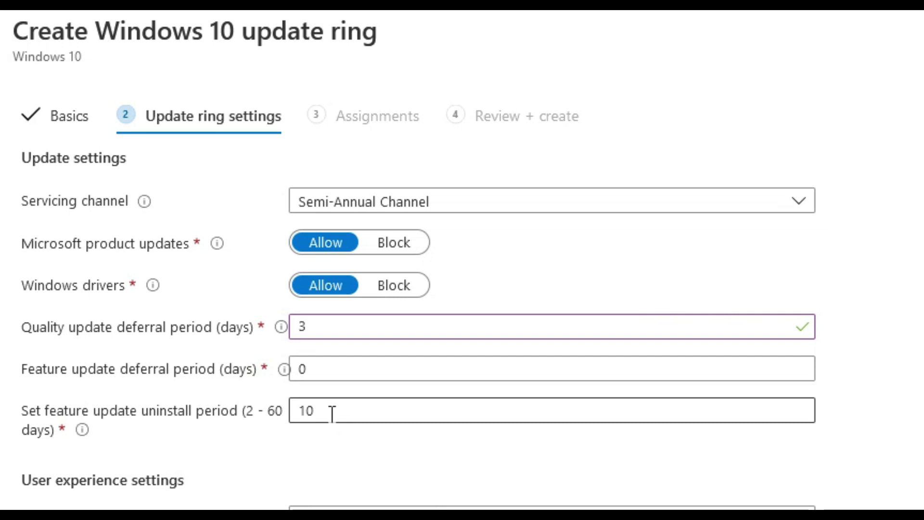
double_click(332, 413)
text(60)
click(339, 483)
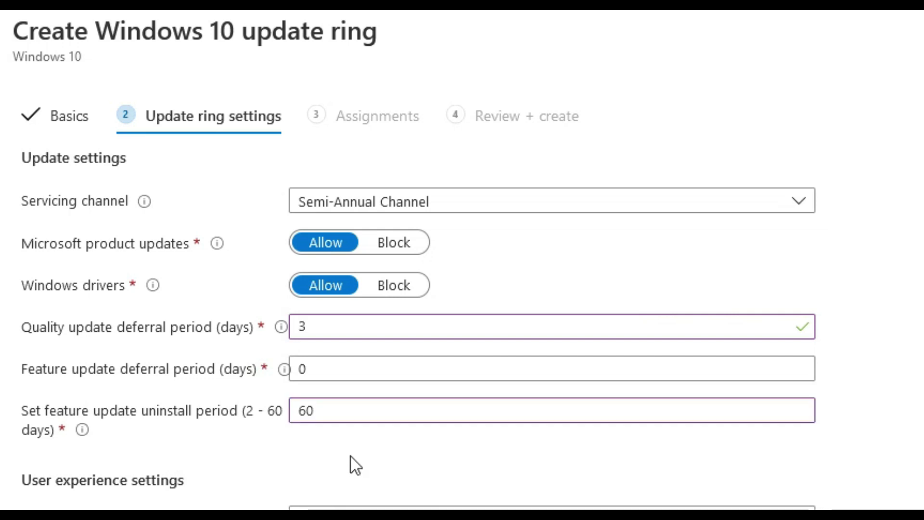
mouse_move(84, 430)
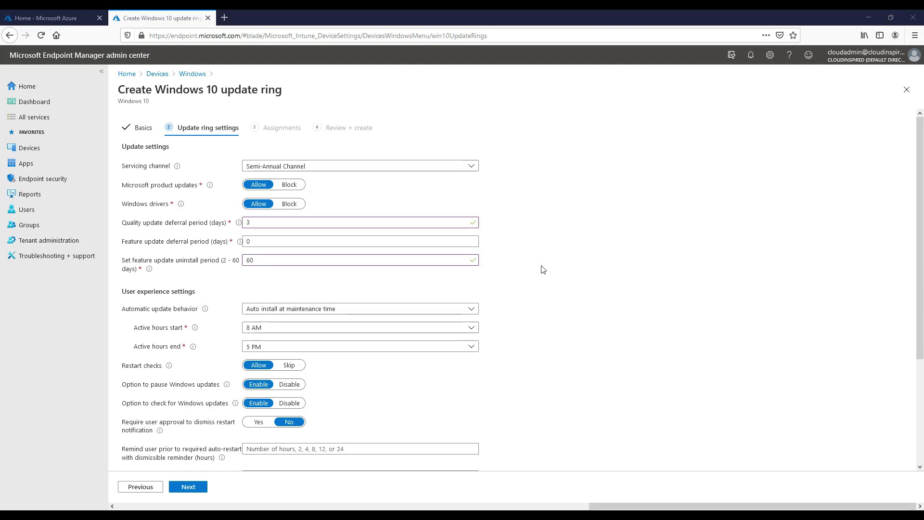
Step: Set automatic update behavior to 'Auto install and restart at maintenance time'
mouse_move(205, 311)
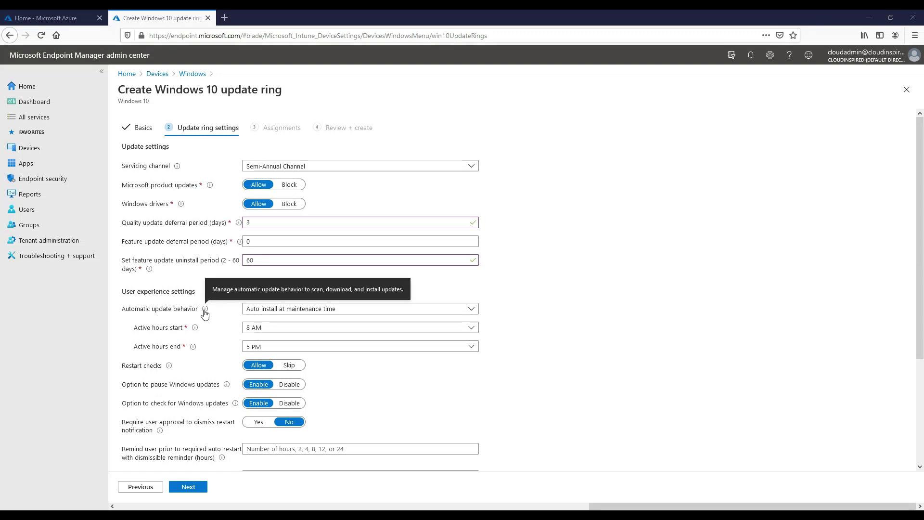
click(471, 310)
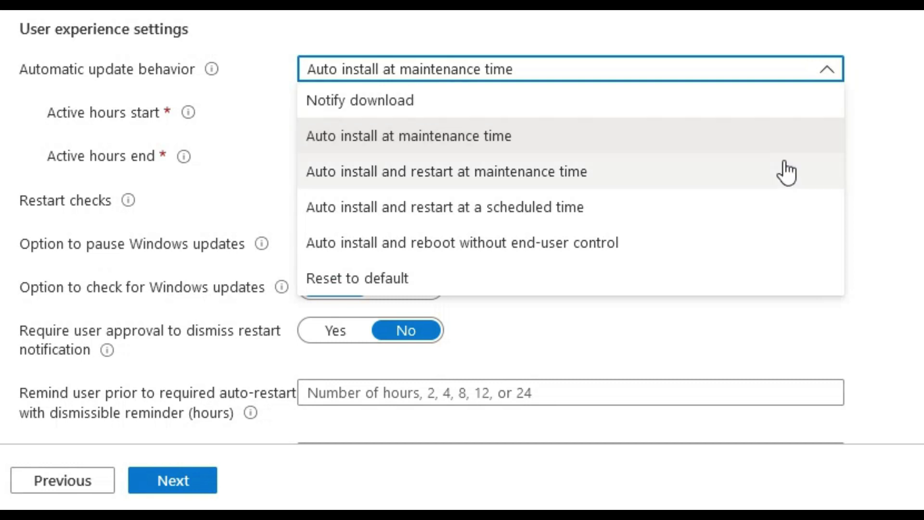
click(566, 176)
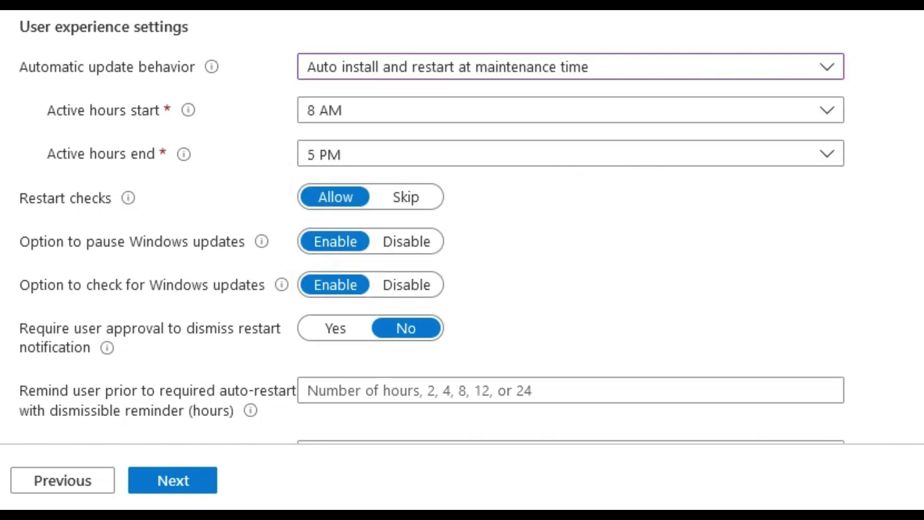
scroll(351, 82, down, 2)
Step: Keep active hours at 8 AM start and 5 PM end
click(364, 47)
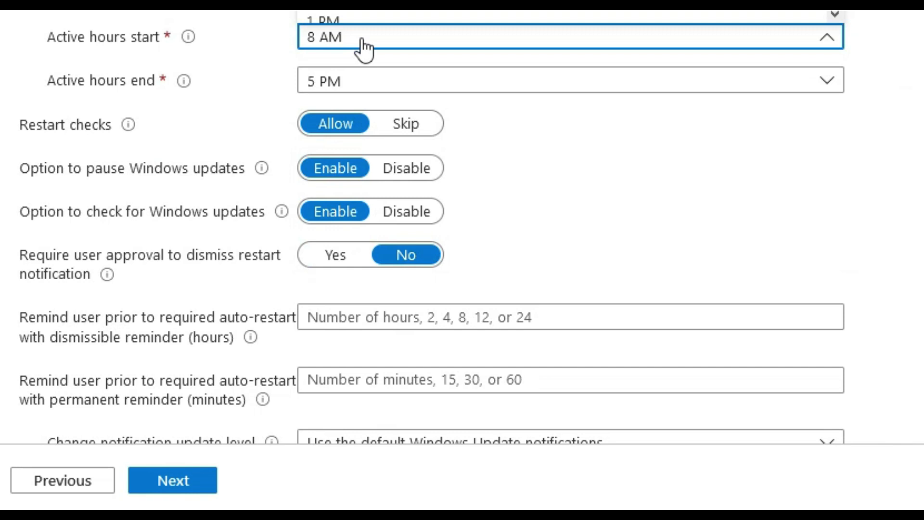
click(362, 87)
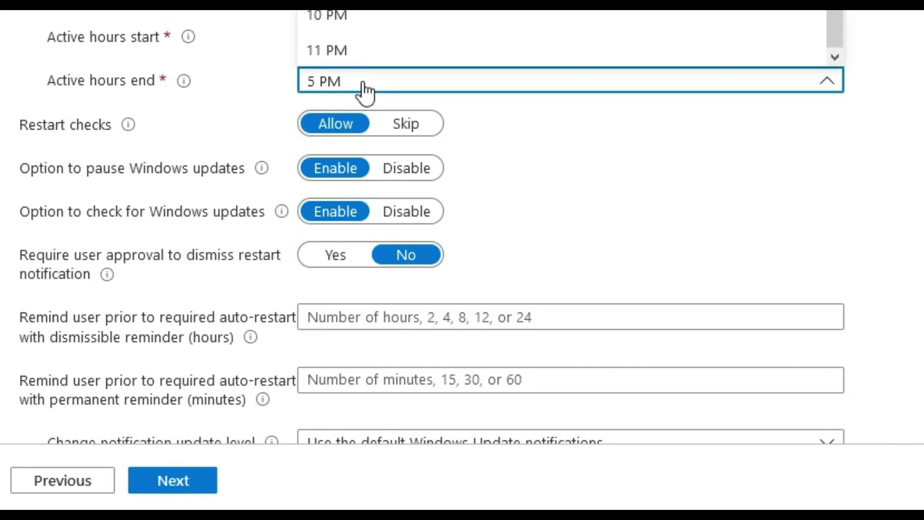
click(364, 91)
click(723, 139)
scroll(723, 140, down, 2)
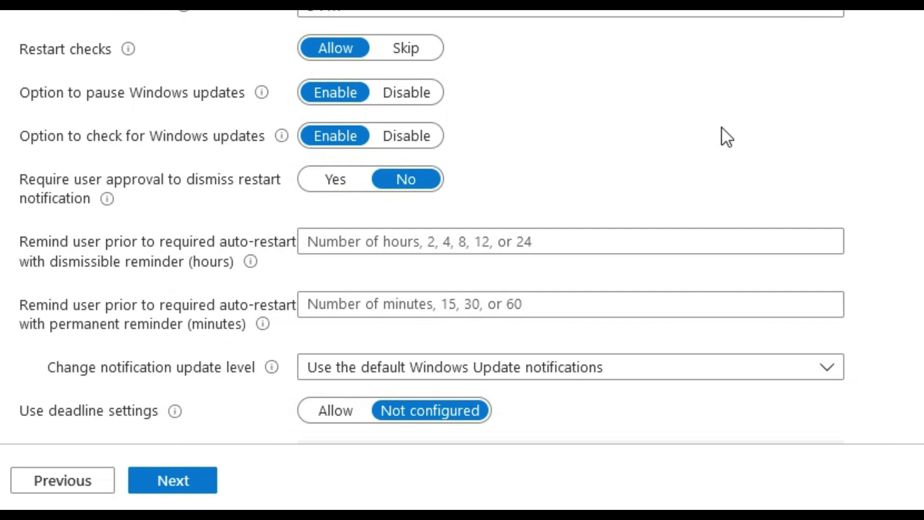
Step: Disable the pause Windows updates option, leaving check for updates enabled
scroll(721, 126, down, 2)
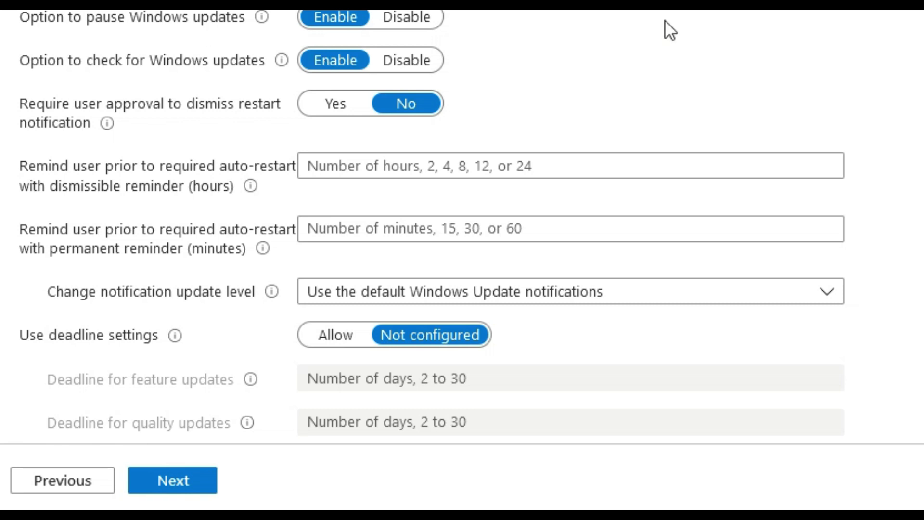
click(439, 18)
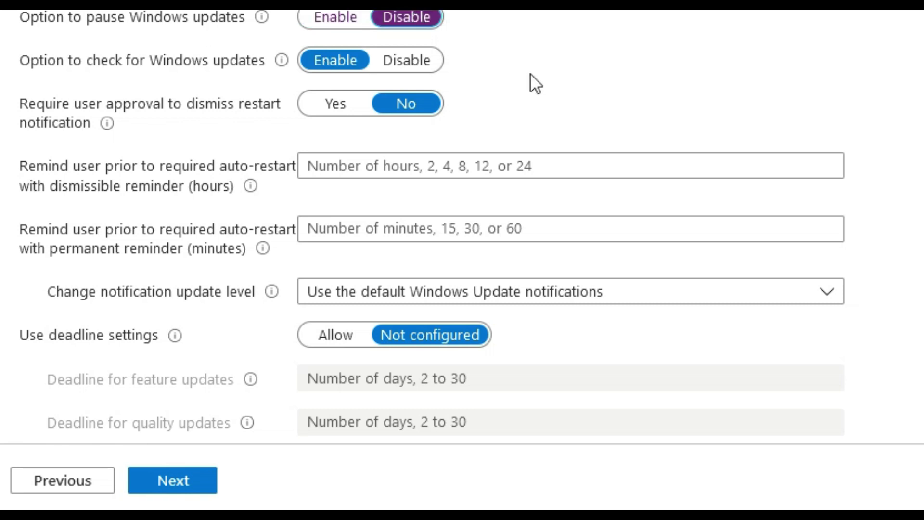
click(402, 62)
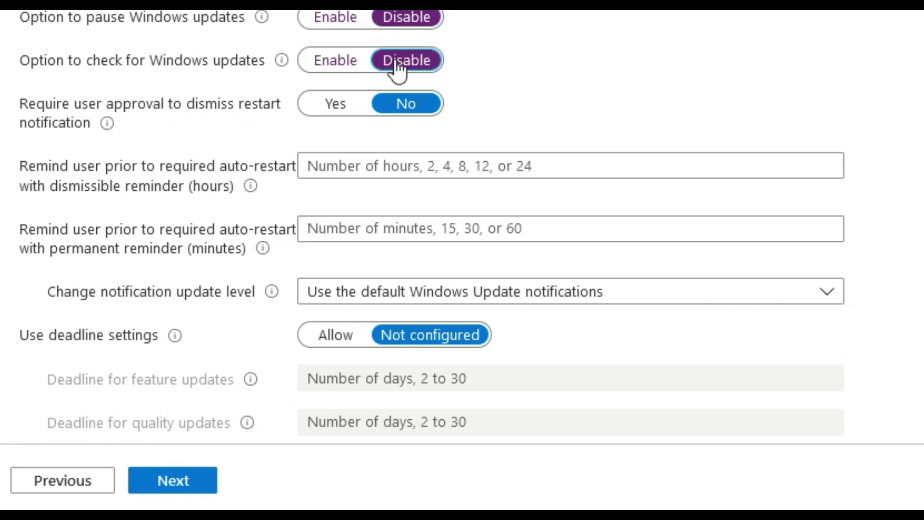
click(338, 68)
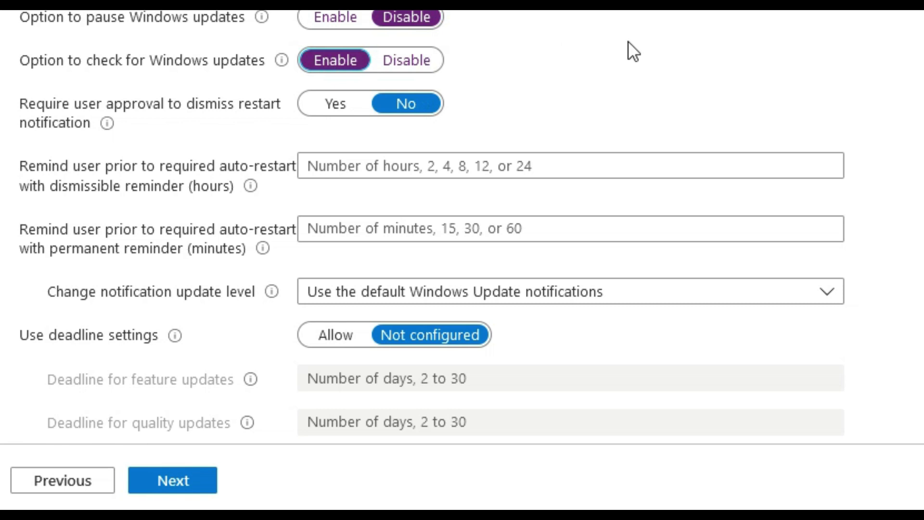
scroll(628, 41, down, 2)
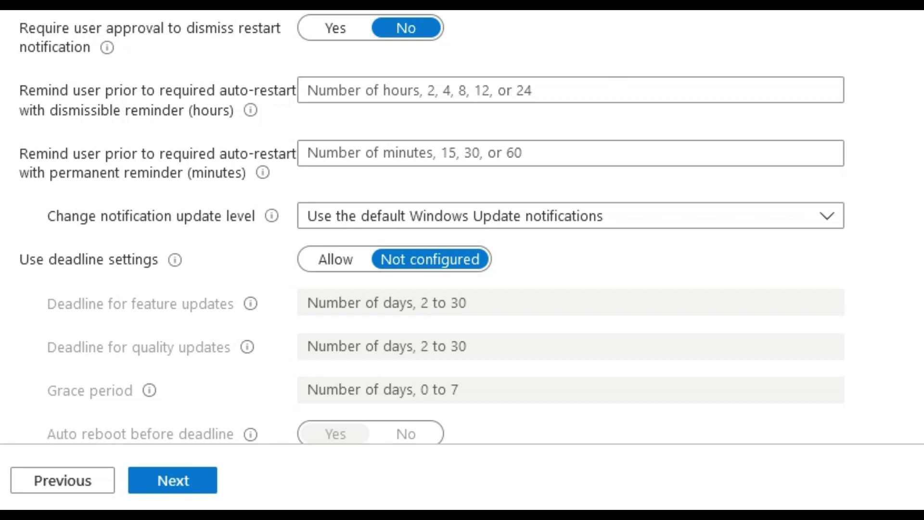
Step: Set restart reminders to 4 hours dismissible and 15 minutes permanent, keeping default notifications
text(4)
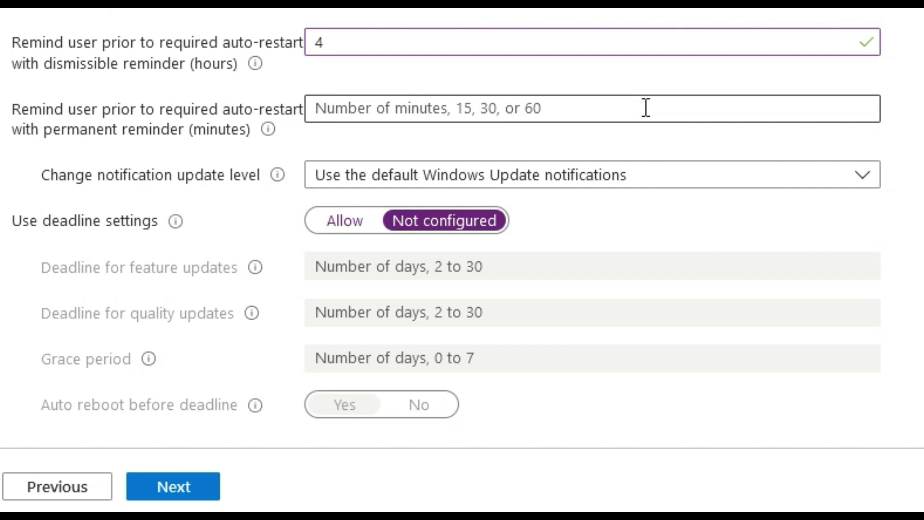
click(645, 108)
text(15)
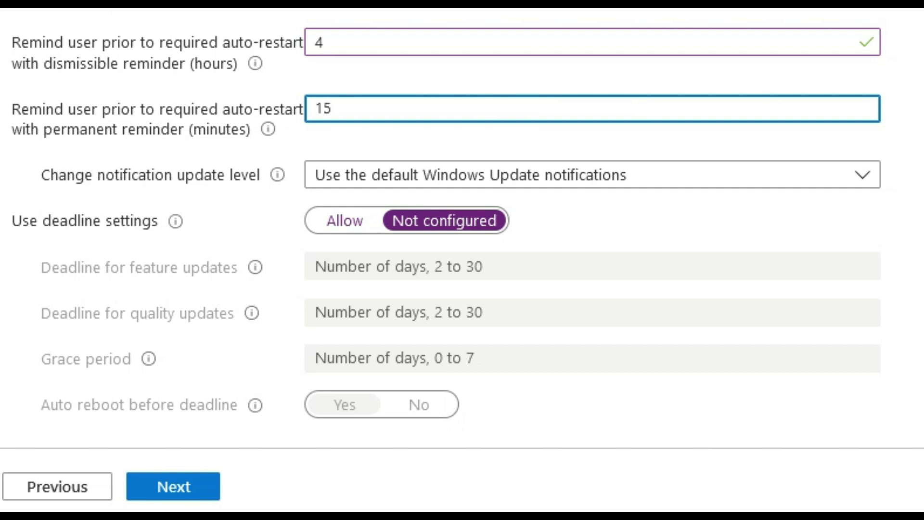
key(Tab)
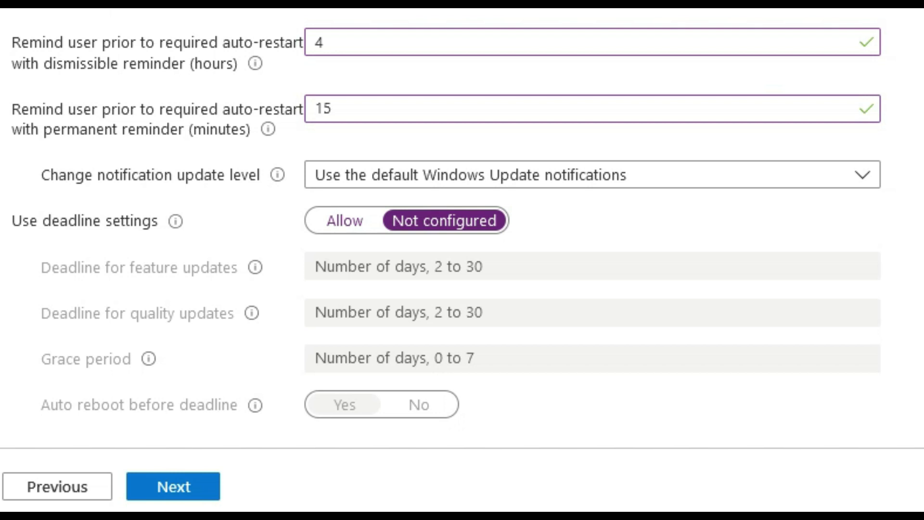
click(862, 179)
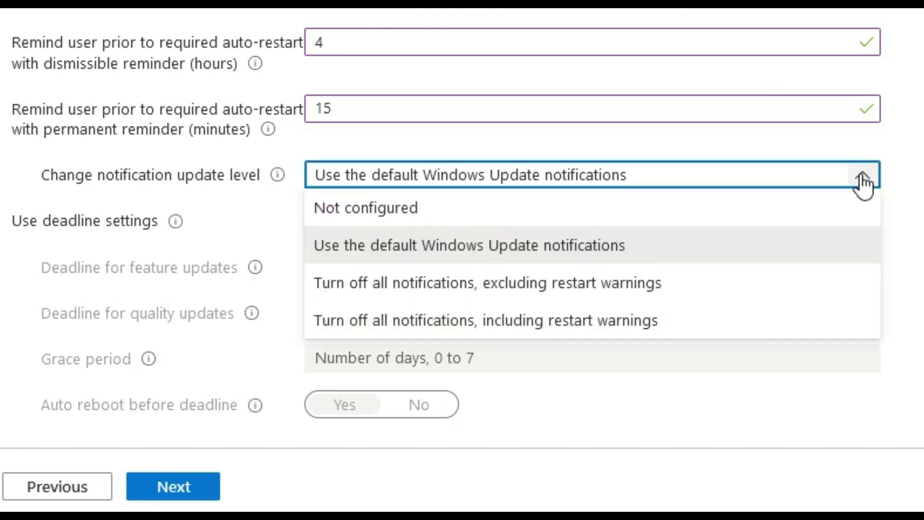
click(600, 248)
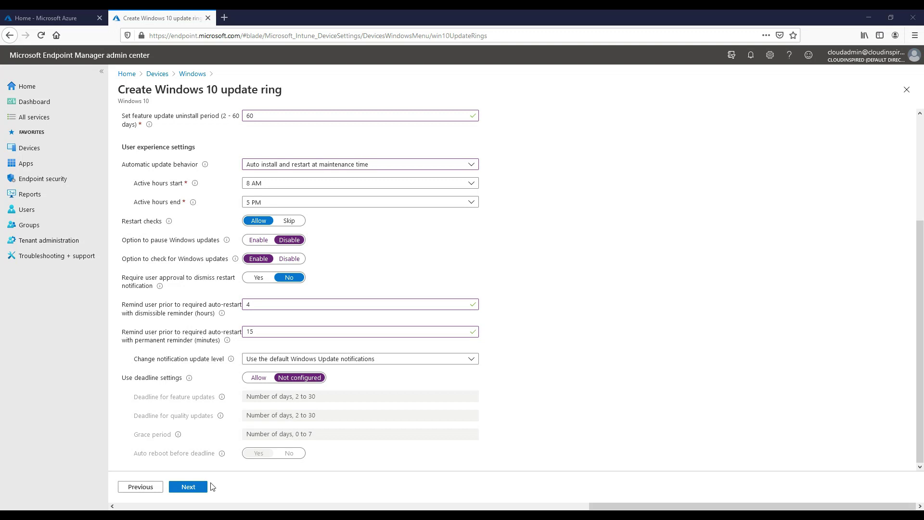
Step: Assign the update ring to selected groups, including DeviceGRP
click(199, 487)
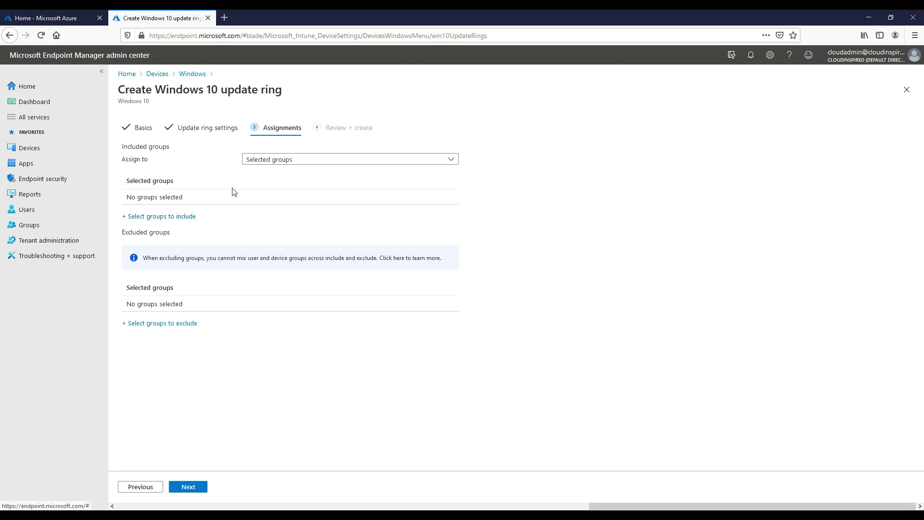
click(260, 162)
click(260, 161)
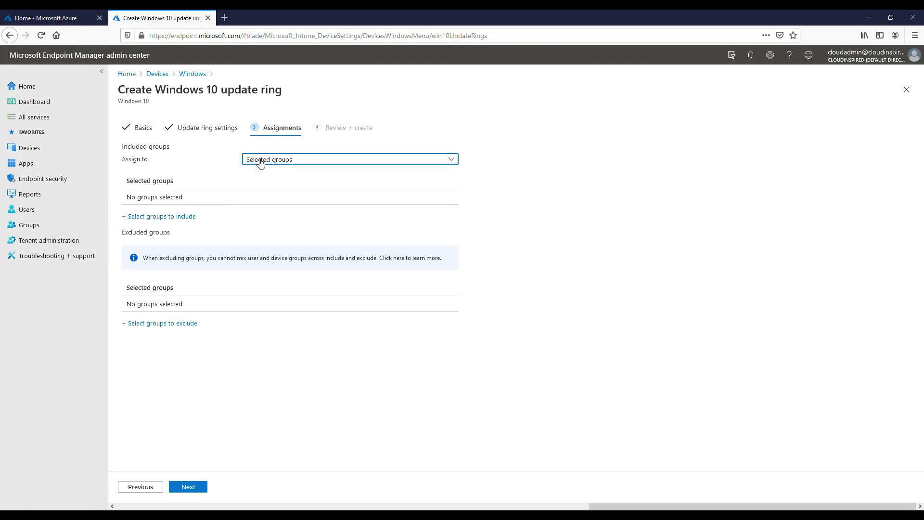
click(179, 217)
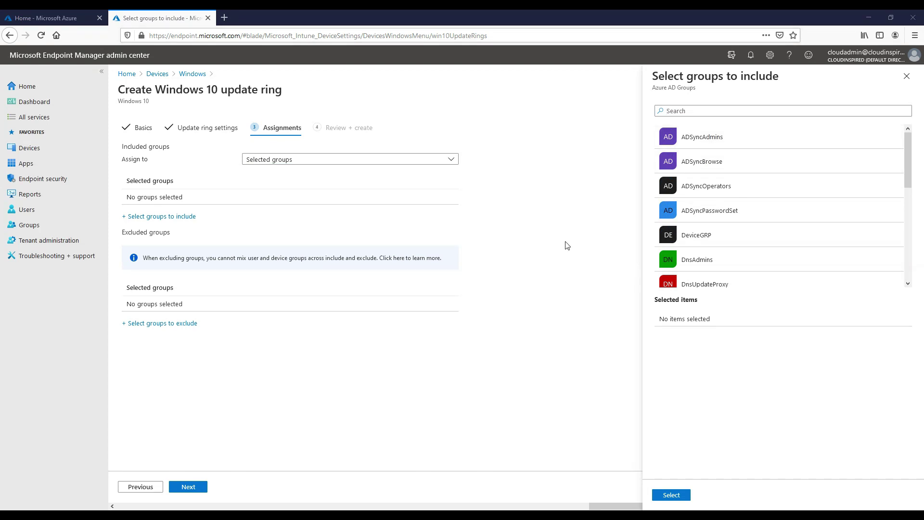
click(690, 235)
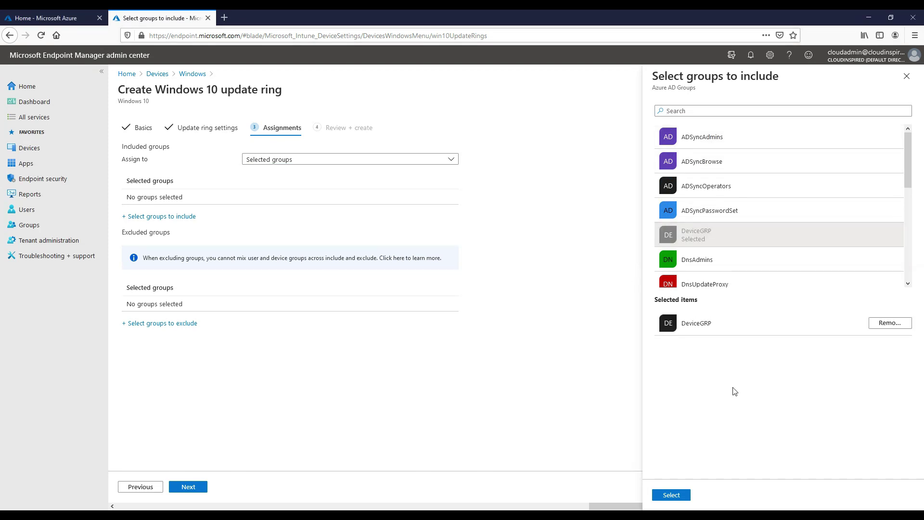
click(678, 497)
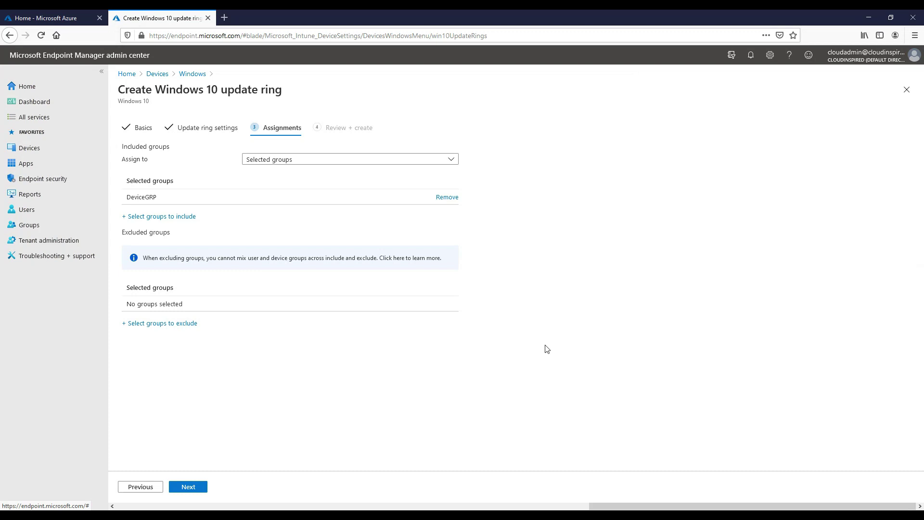
Step: Review the Windows 10 Update Ring Test summary and create the ring
click(194, 491)
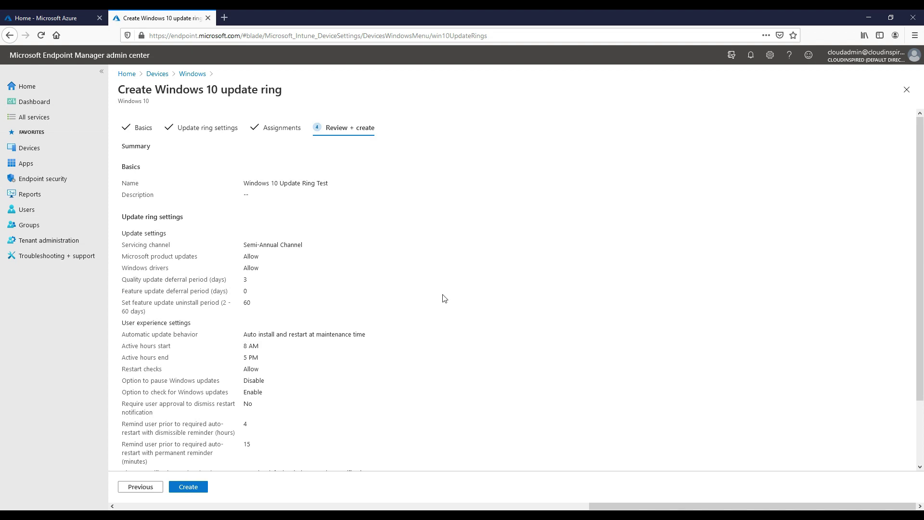
scroll(445, 298, down, 3)
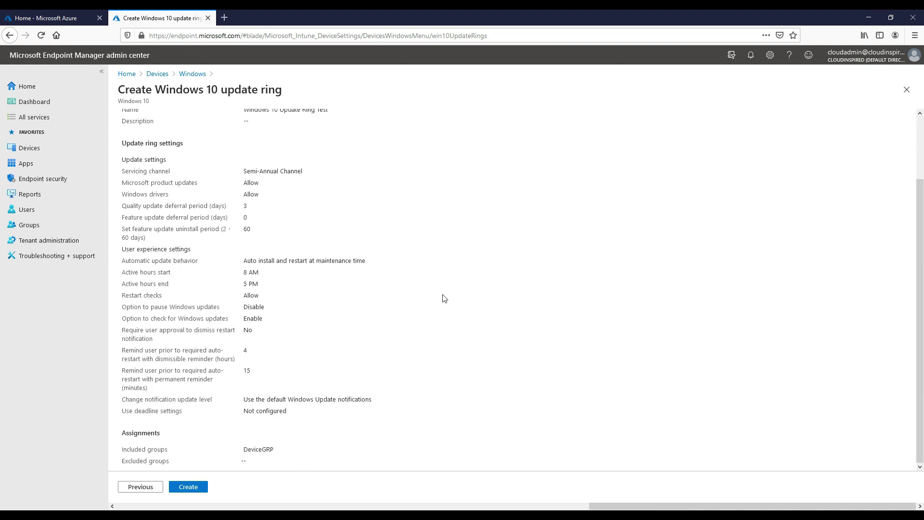
click(188, 494)
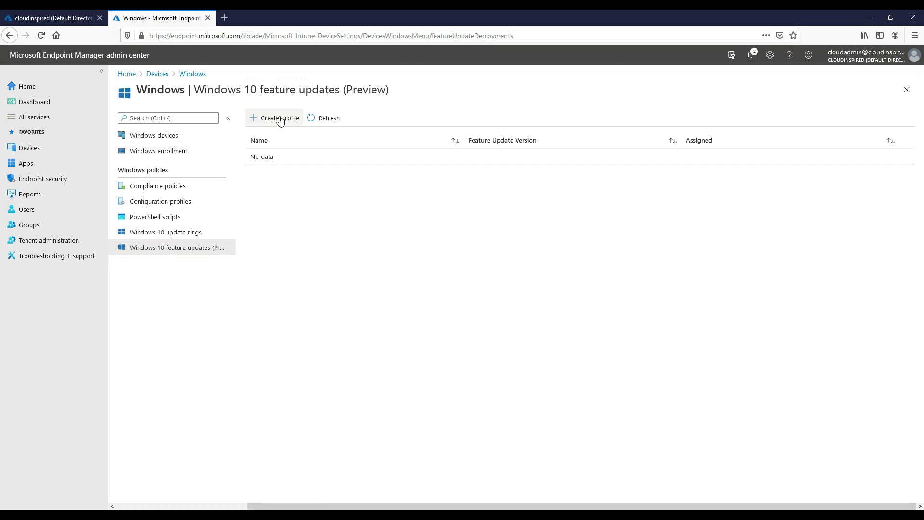
Step: Create a feature update deployment 'Windows 10 Feature Updates Test' targeting Windows 10 2004
click(280, 119)
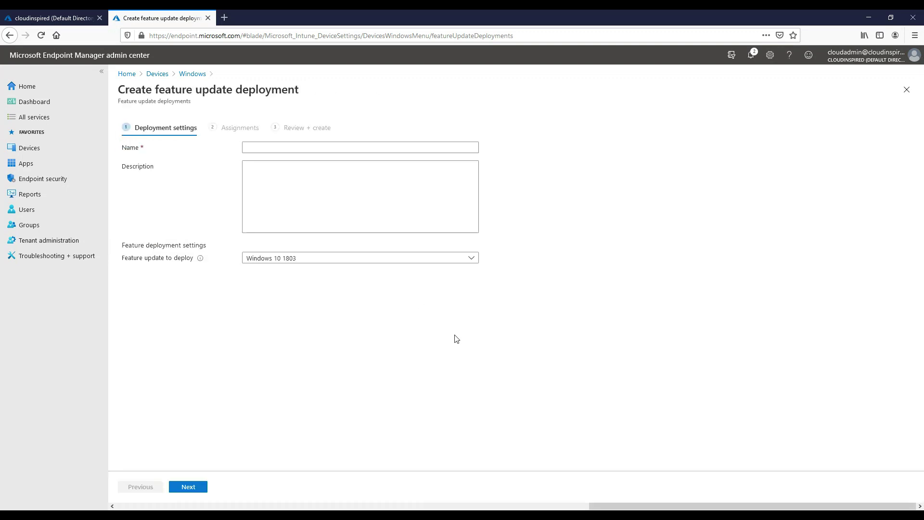
click(349, 147)
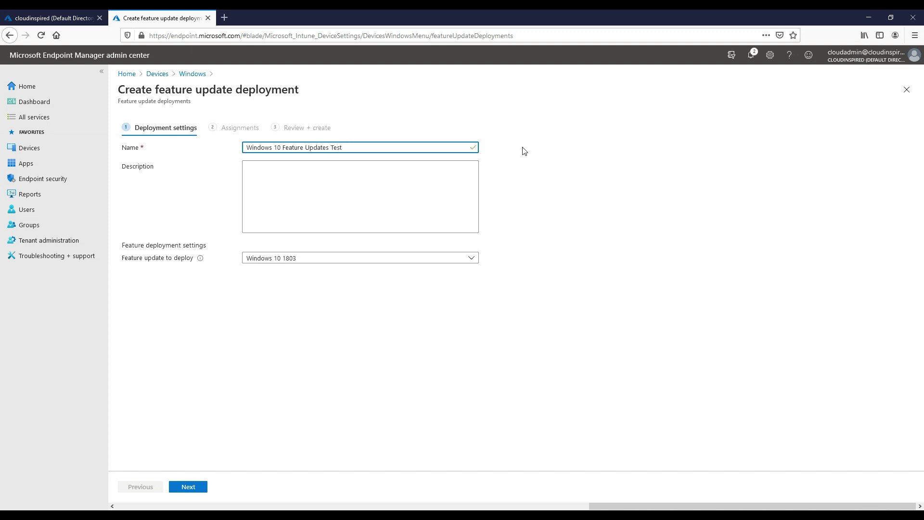
click(474, 260)
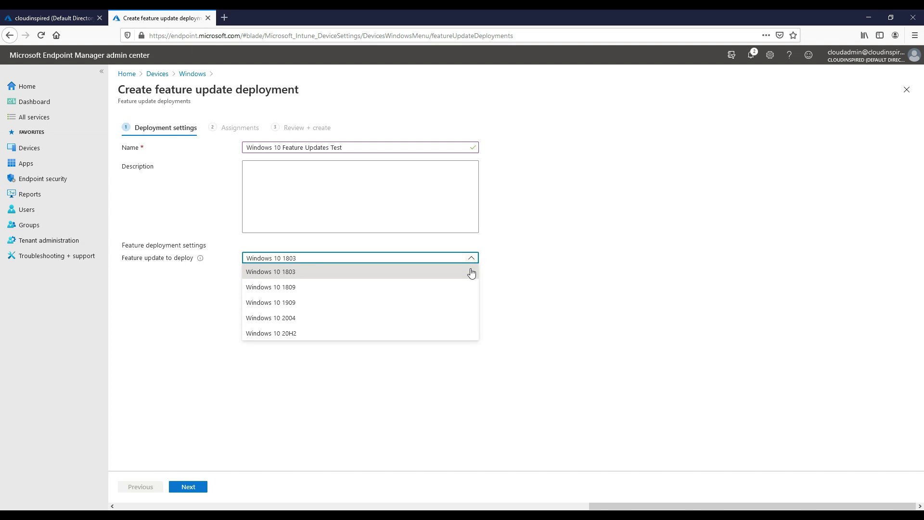
click(457, 322)
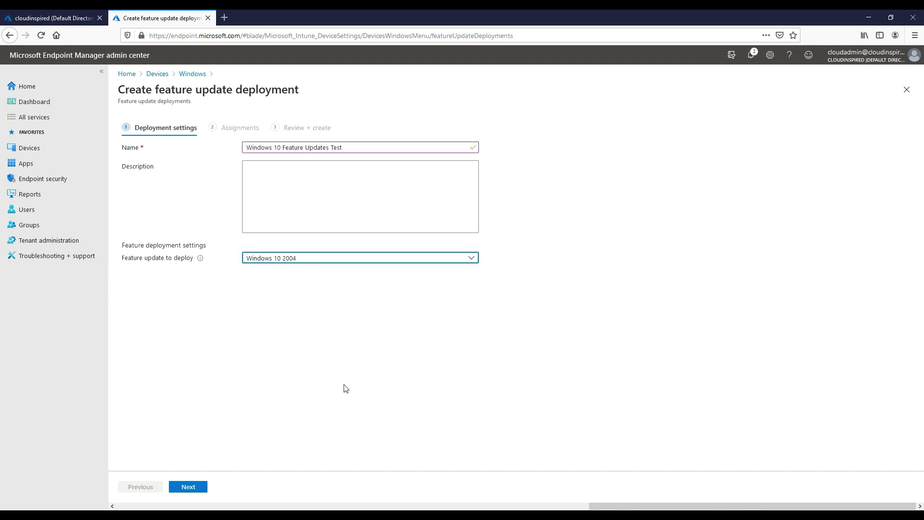
Step: Add DeviceGRP as the included group on the deployment's Assignments page
click(201, 489)
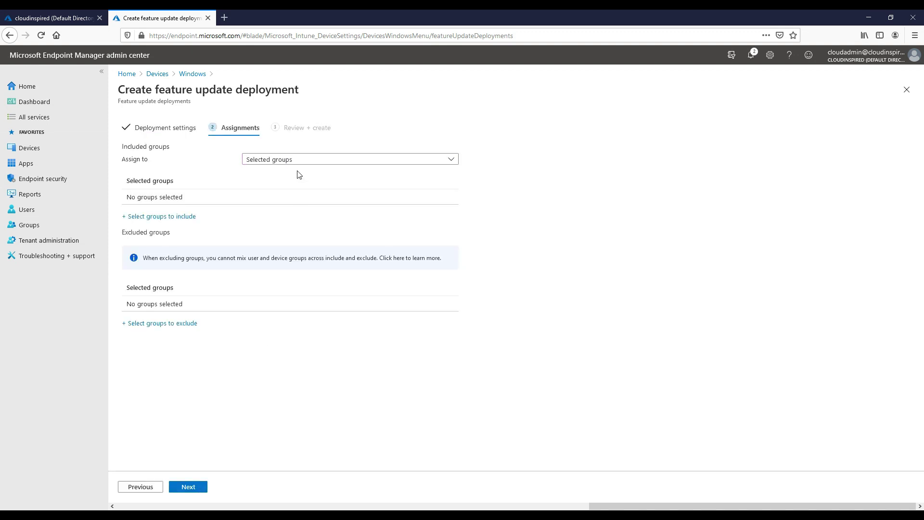
click(196, 219)
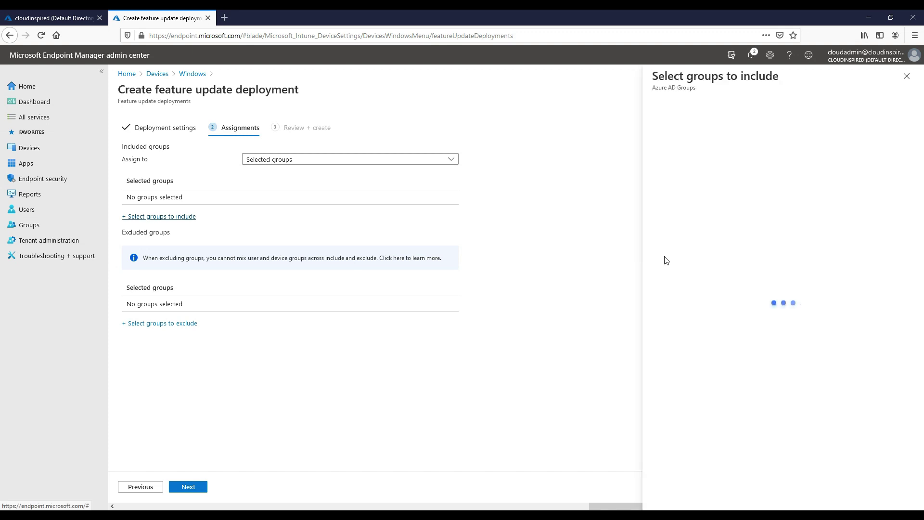
click(760, 234)
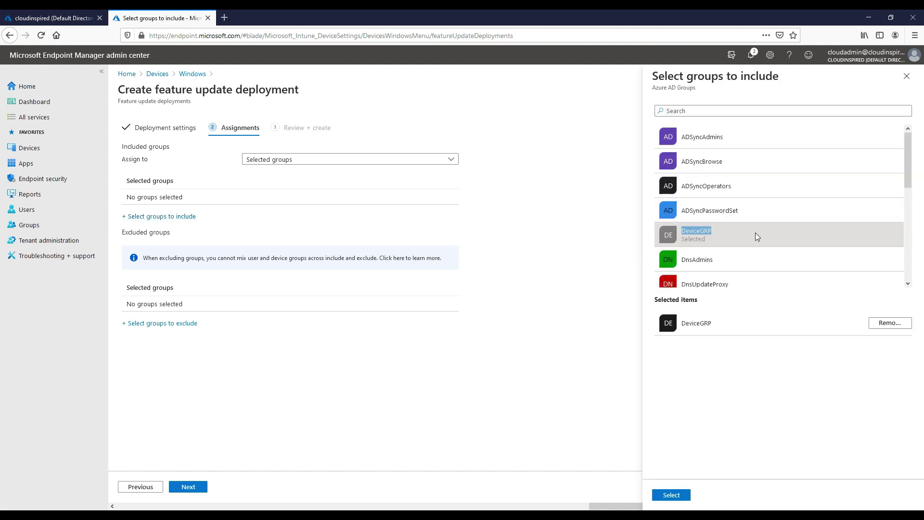
click(671, 495)
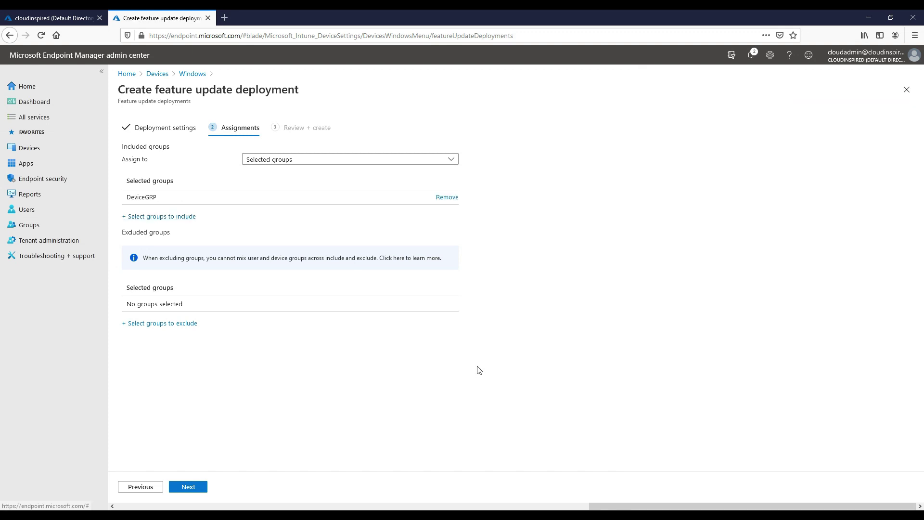
Step: Review and create the Windows 10 Feature Updates Test deployment for DeviceGRP
click(195, 490)
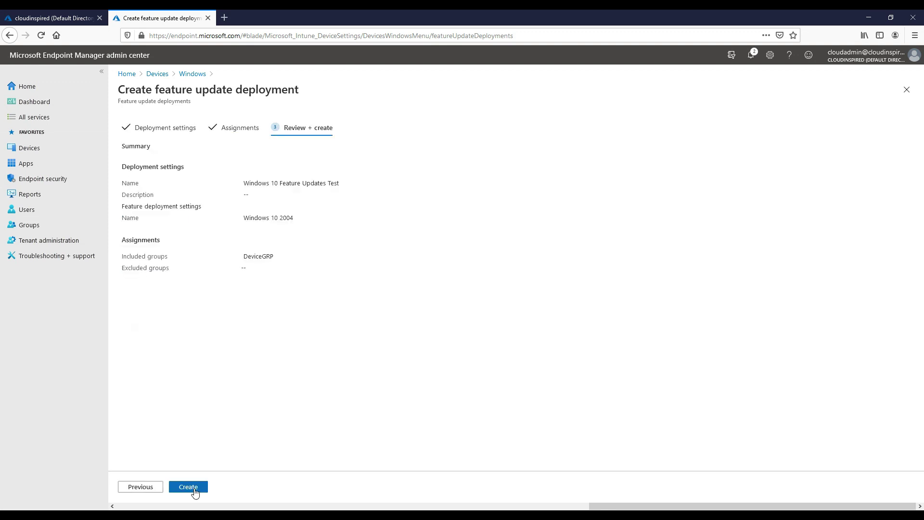
click(195, 489)
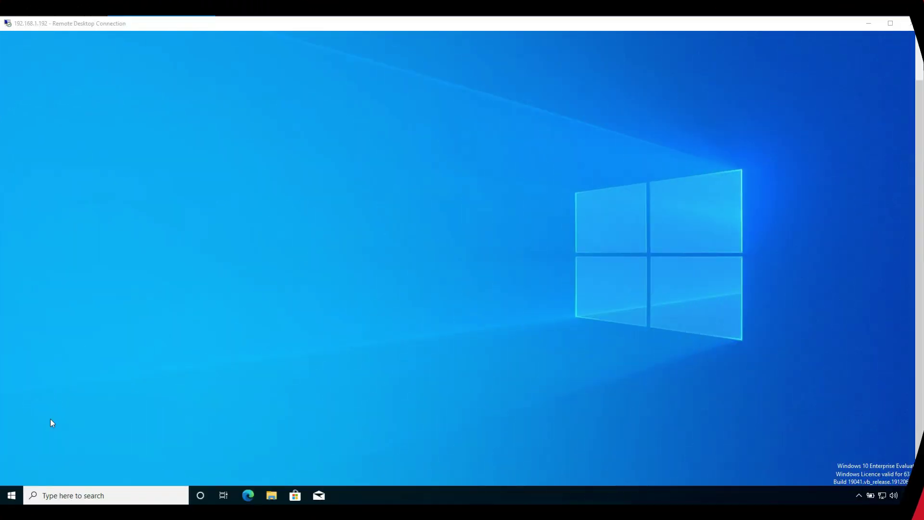
Step: On the device, open Settings > Accounts > Access work or school and view the AD domain connection's info
right_click(14, 496)
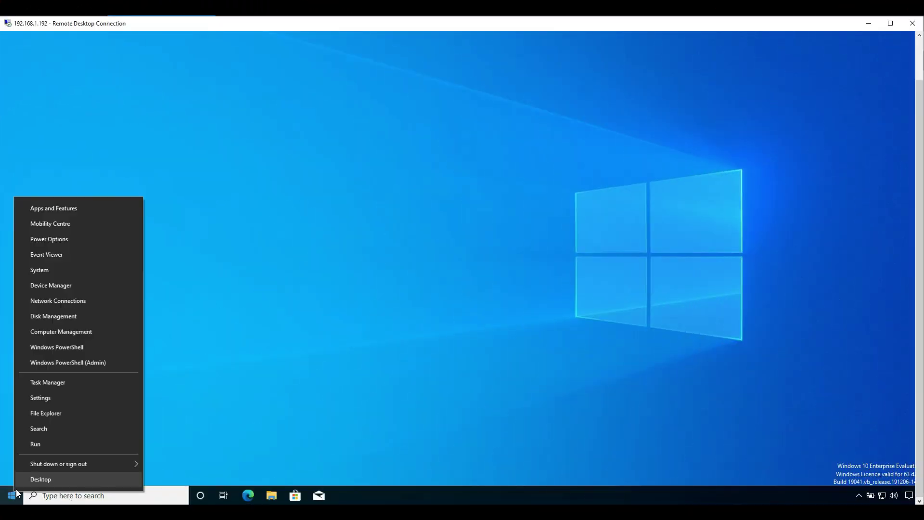
click(53, 397)
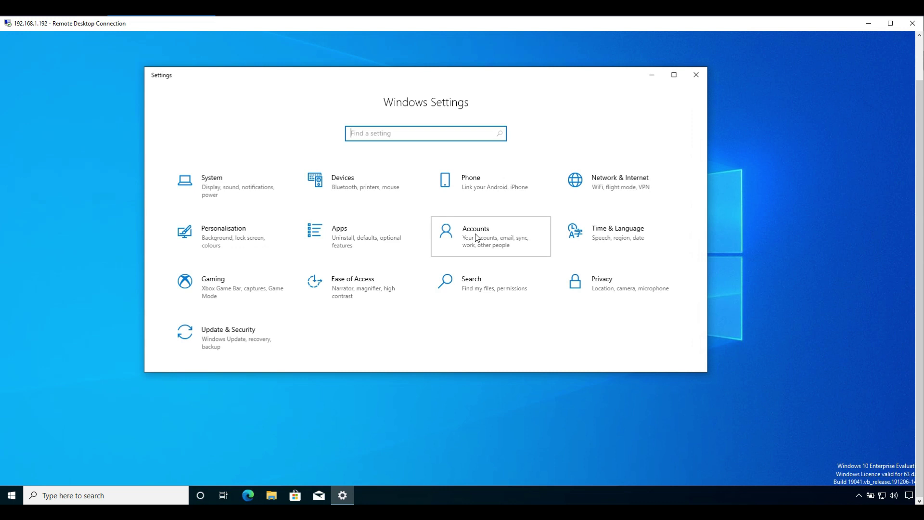
click(477, 238)
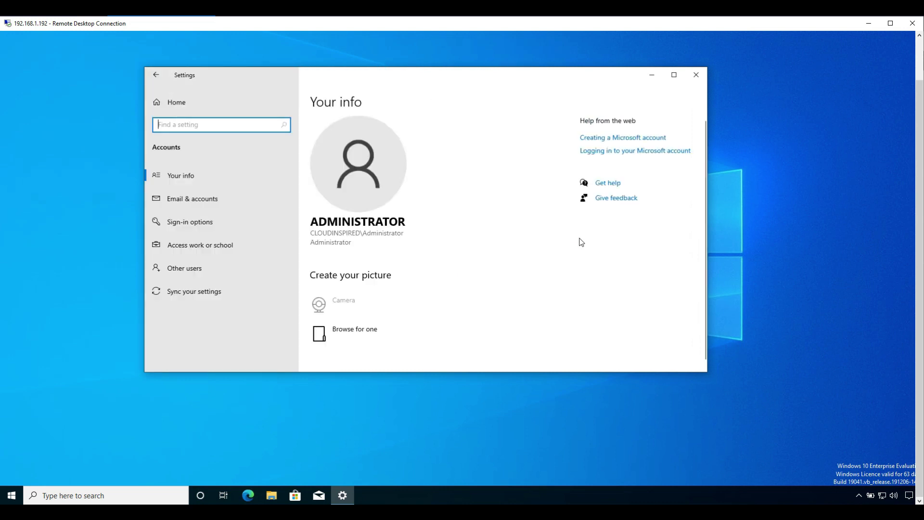
click(220, 247)
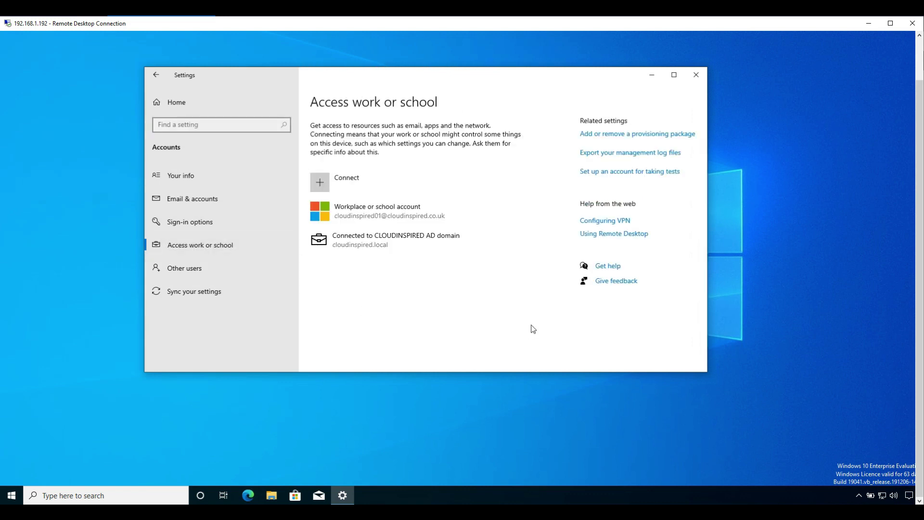
click(444, 240)
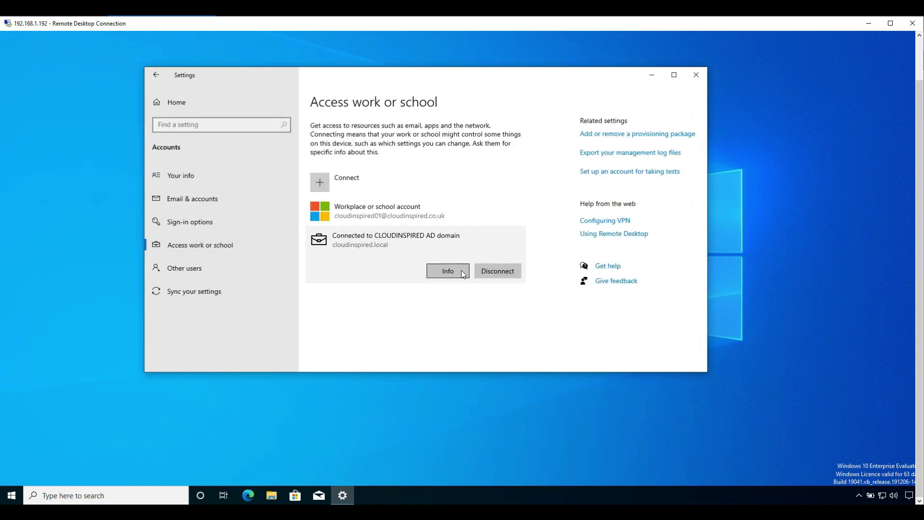
click(461, 270)
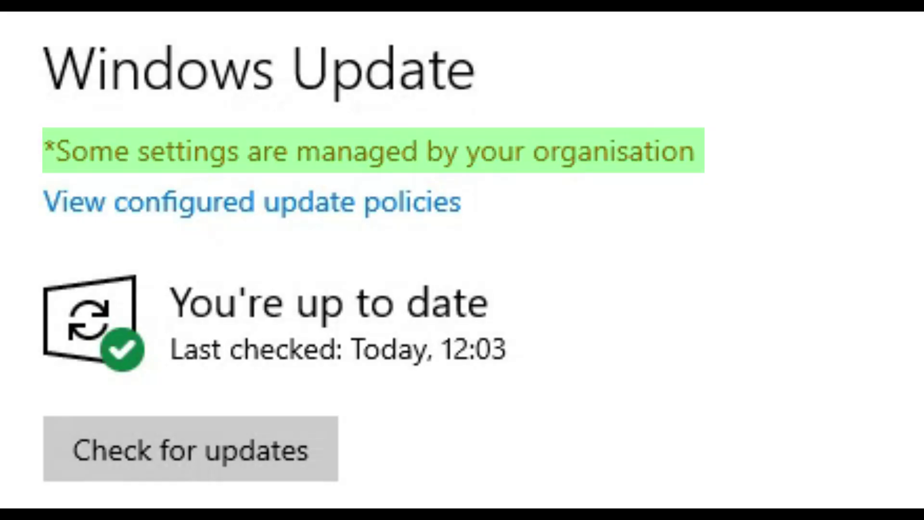
Step: Review the device's configured update policies, scrolling through the full list
click(281, 205)
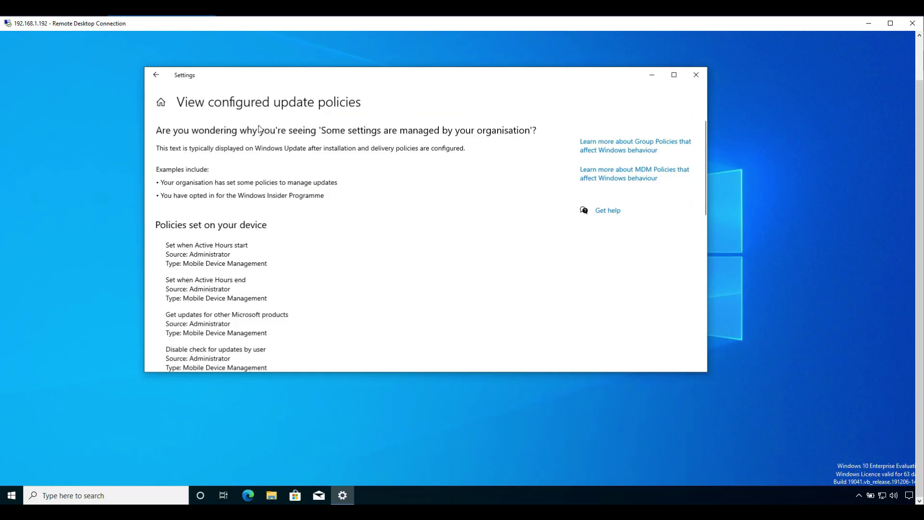
scroll(371, 193, down, 2)
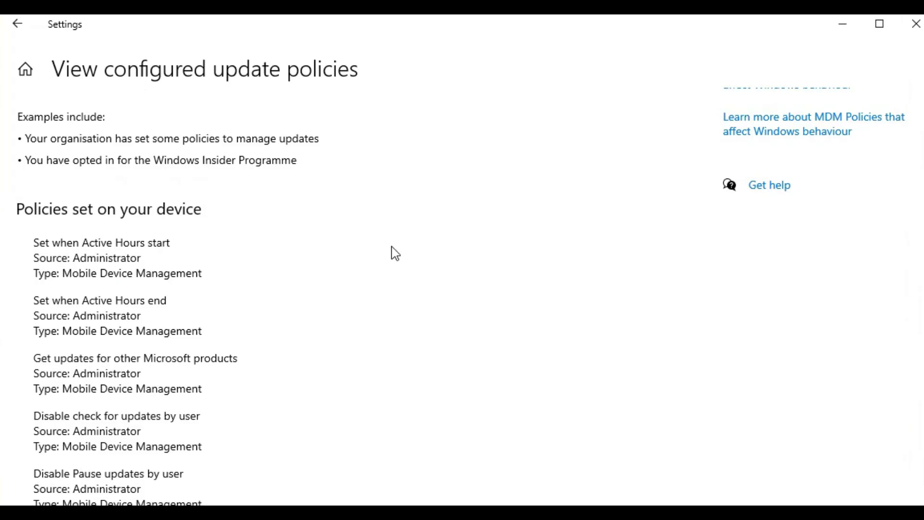
scroll(381, 214, down, 5)
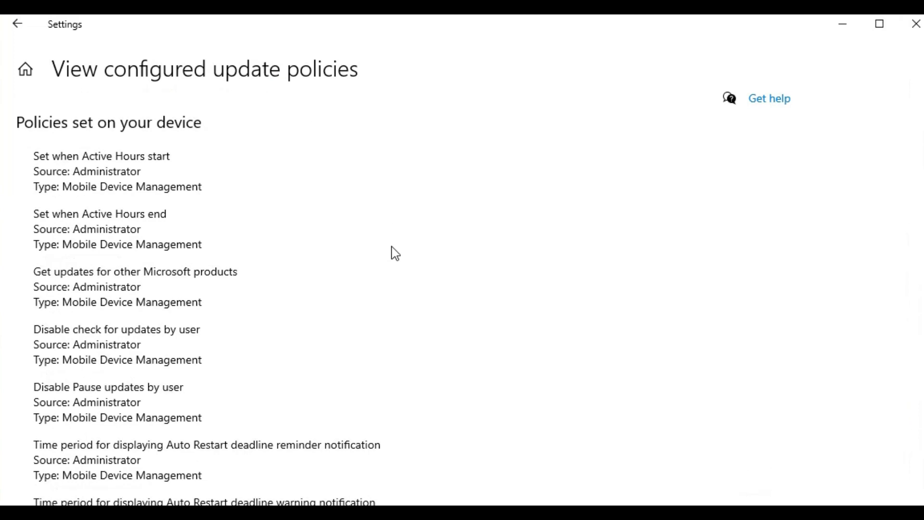
scroll(524, 308, down, 2)
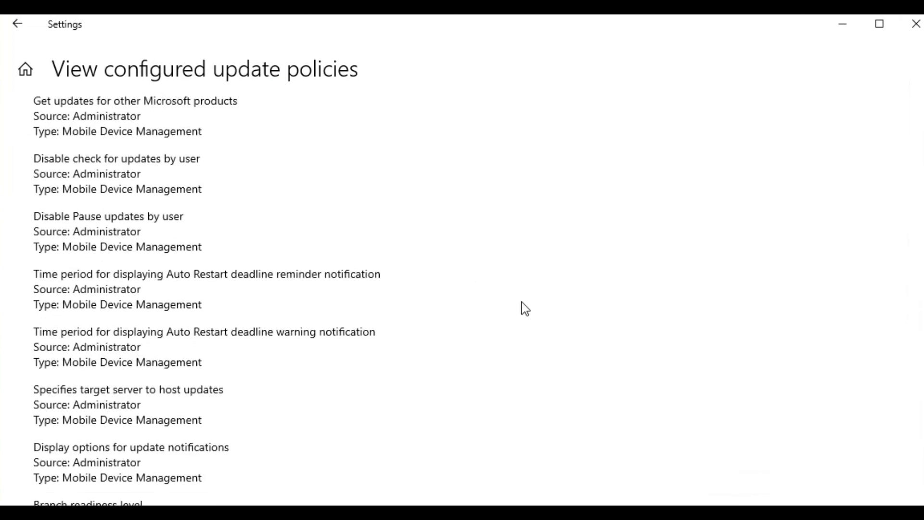
scroll(525, 309, down, 6)
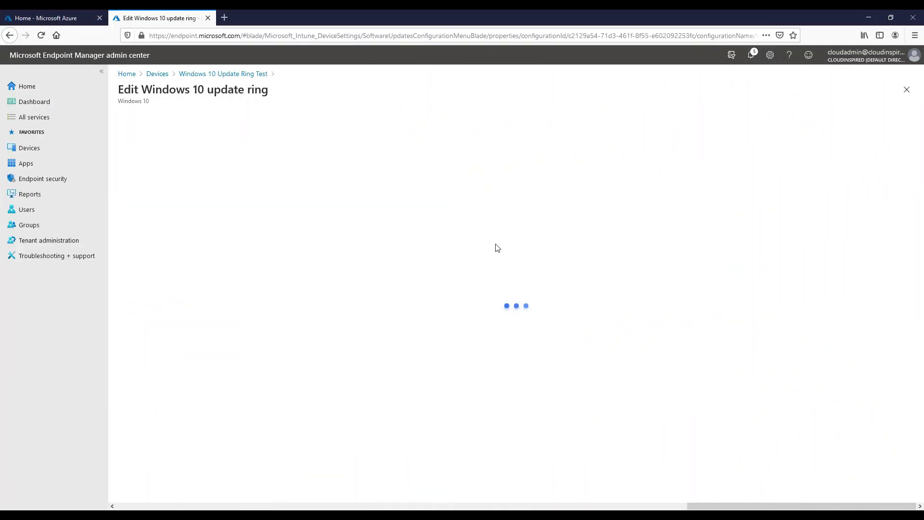
Step: Set the update ring's 'Option to check for Windows updates' to Disable
scroll(482, 270, down, 2)
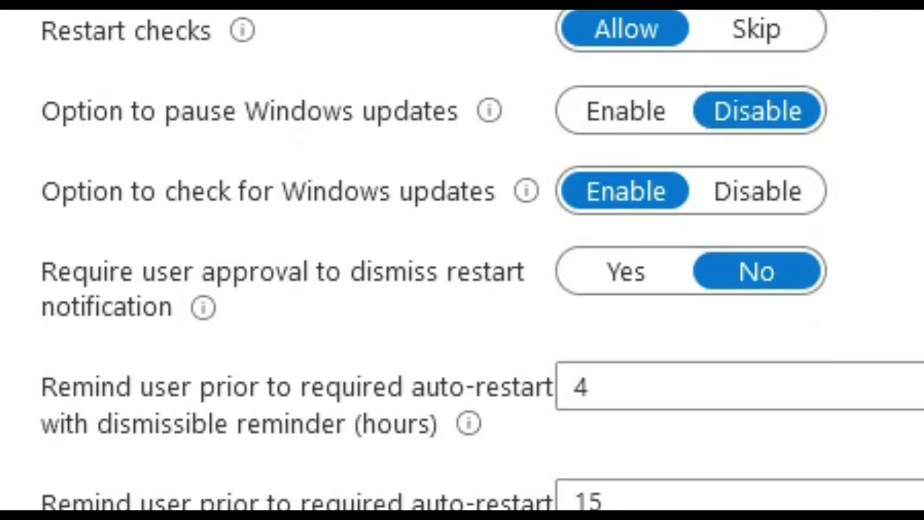
click(731, 193)
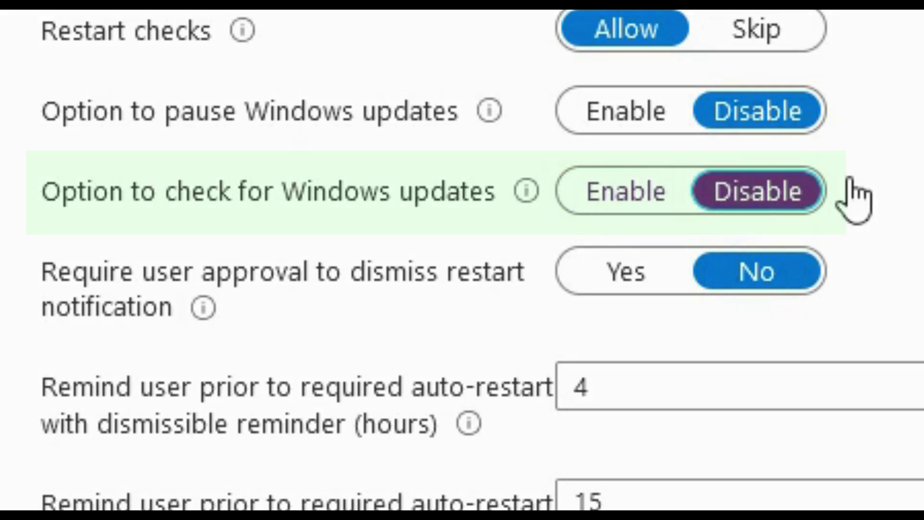